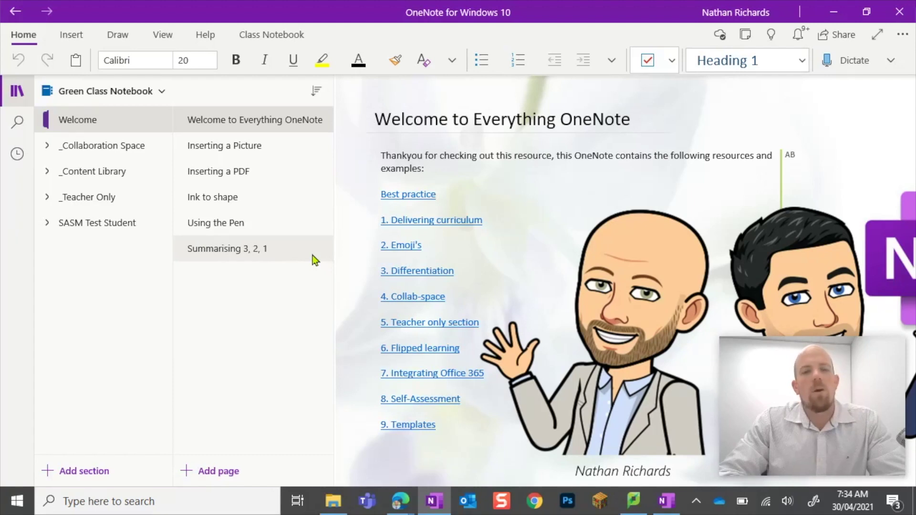
Step: Select the Summarising 3, 2, 1 page in the Green Class Notebook and check its page options
left_click(236, 256)
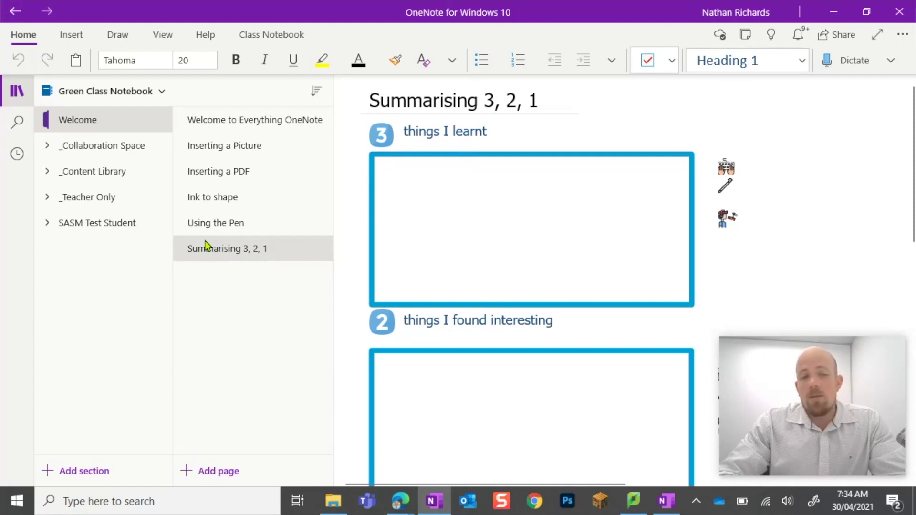
right_click(224, 250)
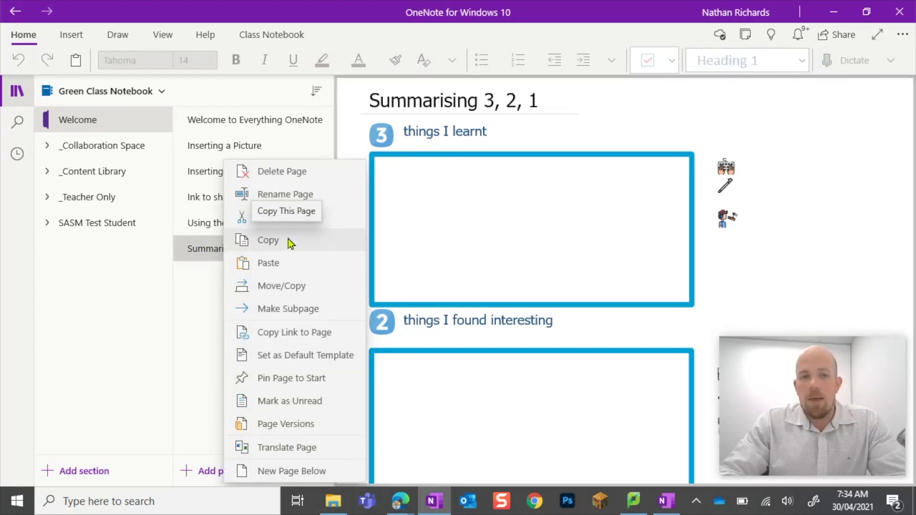
left_click(208, 299)
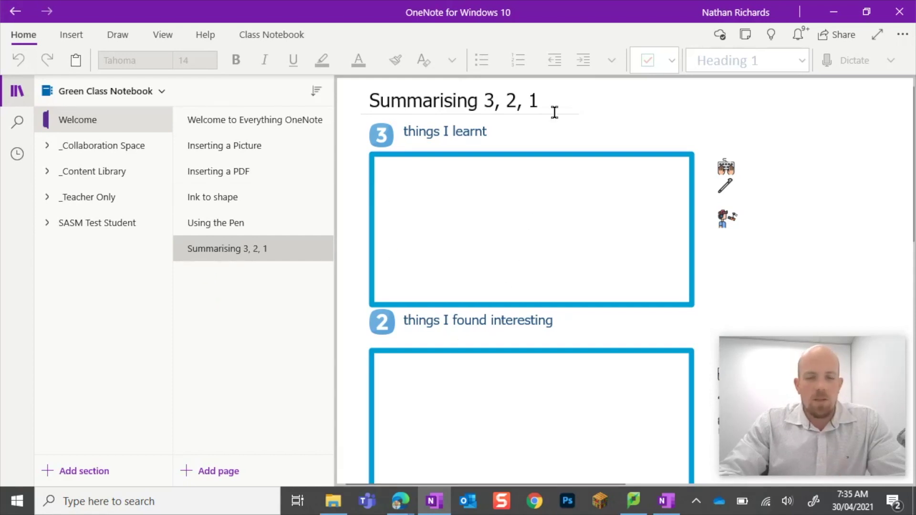
Step: Search Windows for 'one' and launch the OneNote desktop app
left_click(143, 509)
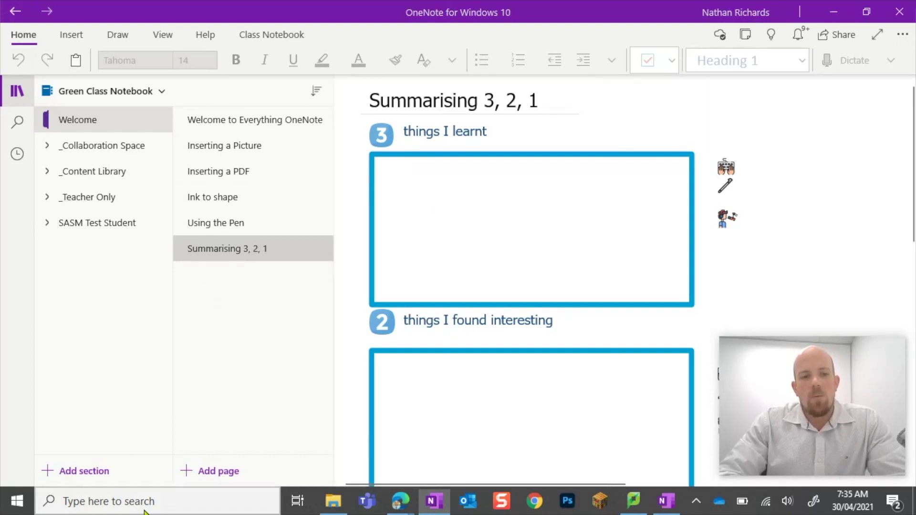
type("one")
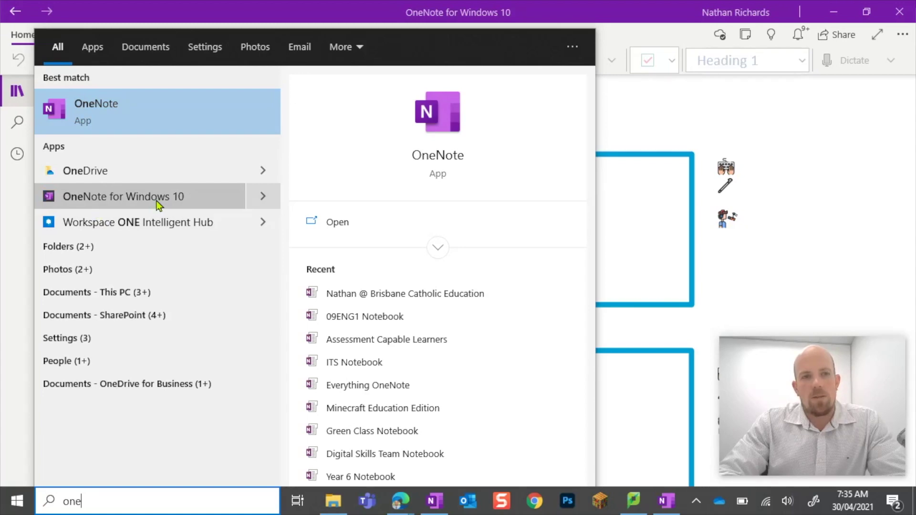
left_click(123, 107)
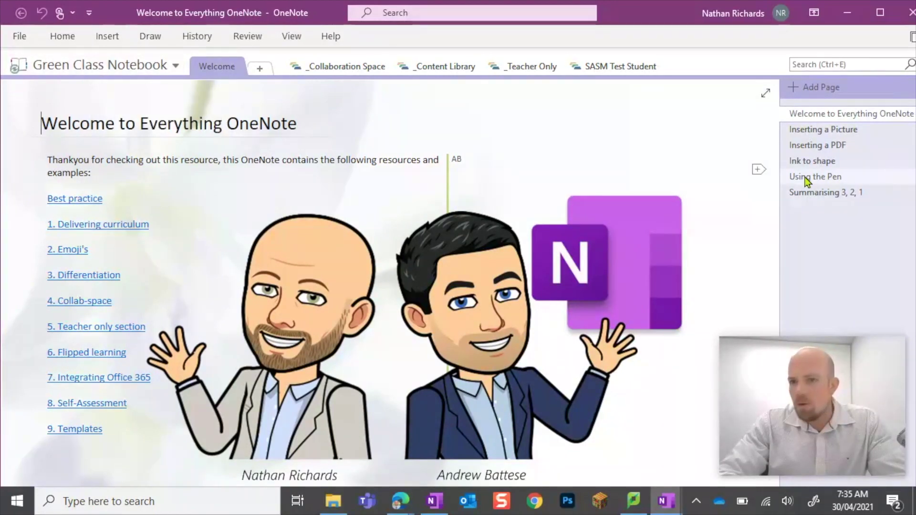
Step: Select the Summarising 3, 2, 1 page in OneNote 2016 and reach the File > Export screen
left_click(853, 196)
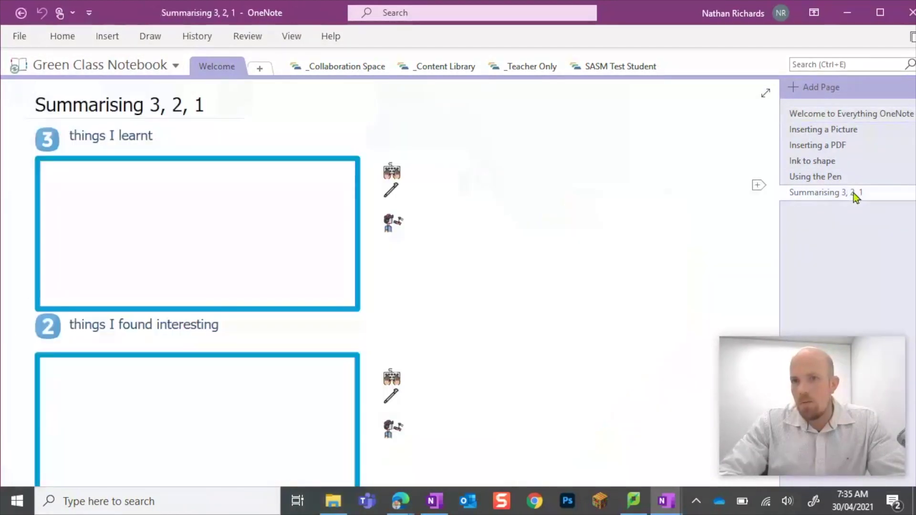
left_click(853, 196)
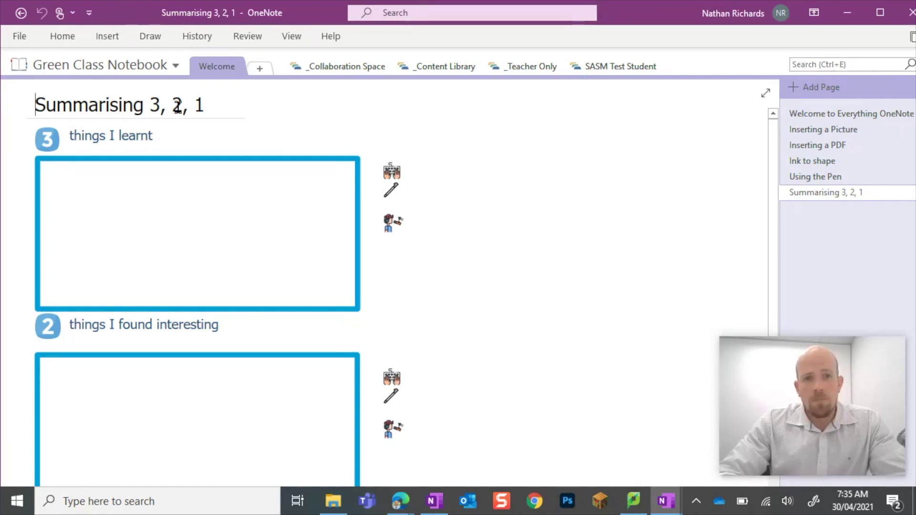
left_click(19, 37)
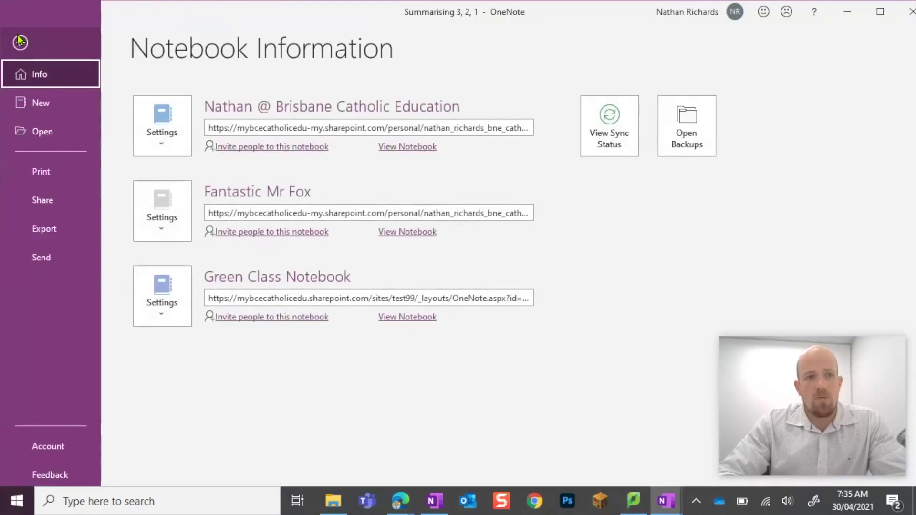
left_click(62, 233)
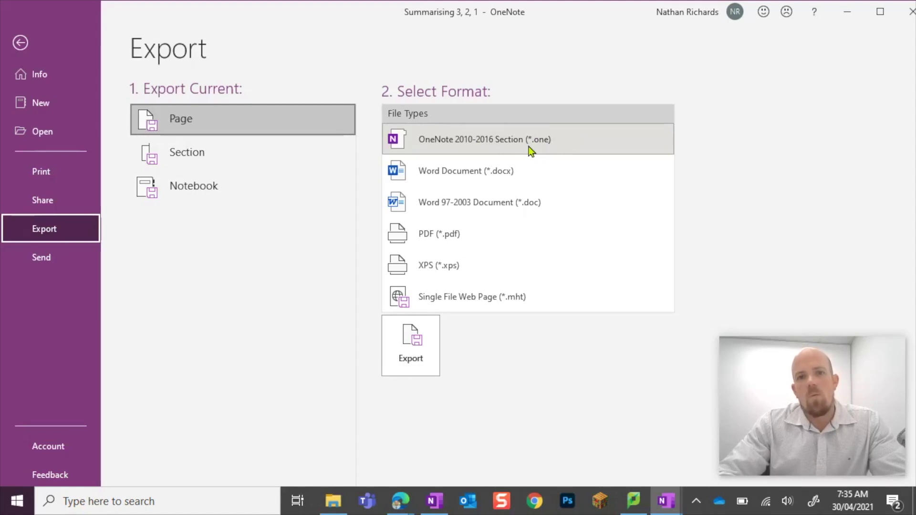
Step: Export the current page as a OneNote 2010-2016 Section (*.one) file into the Test folder
left_click(210, 119)
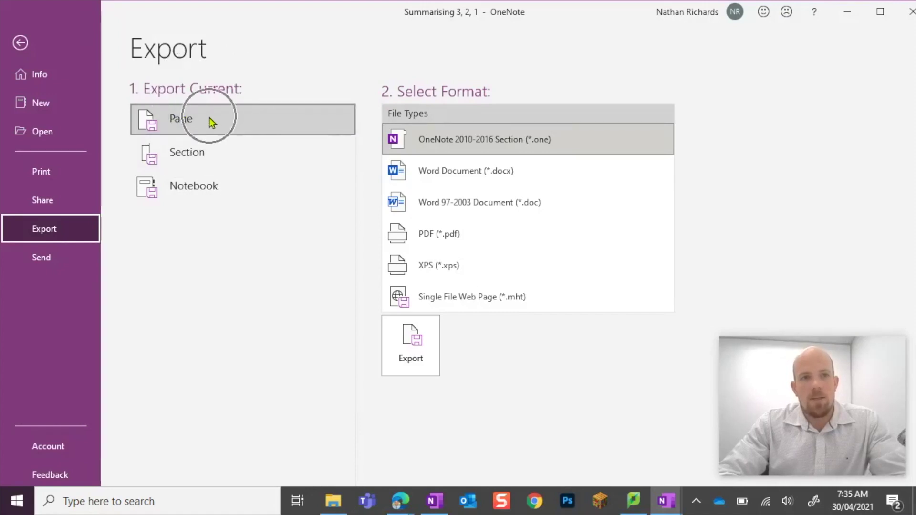
left_click(195, 153)
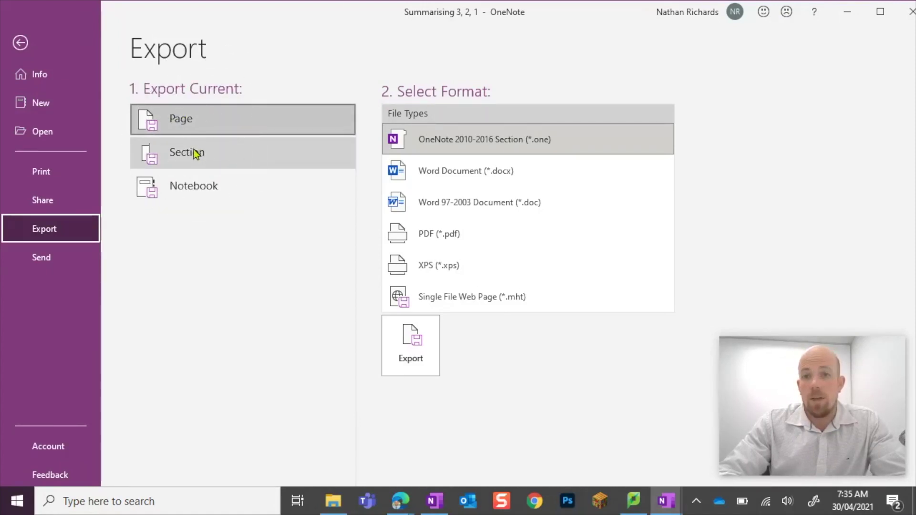
left_click(194, 199)
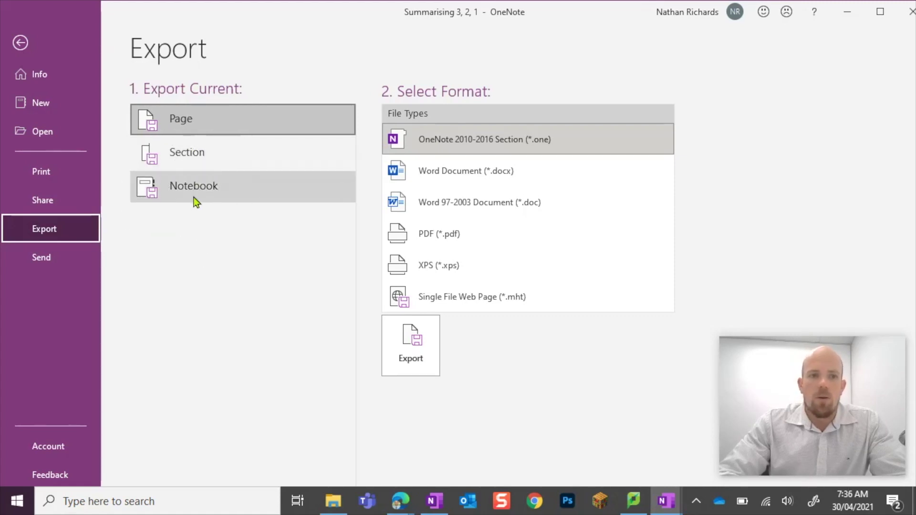
left_click(195, 201)
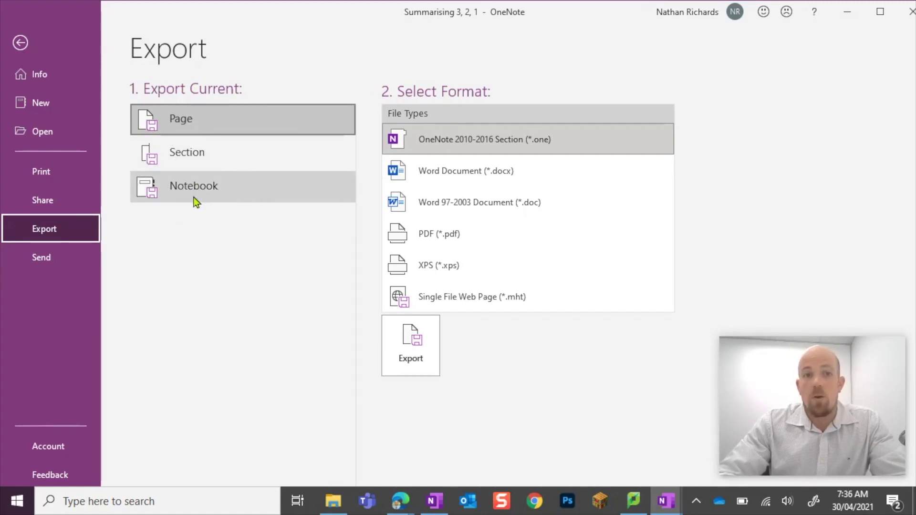
left_click(505, 139)
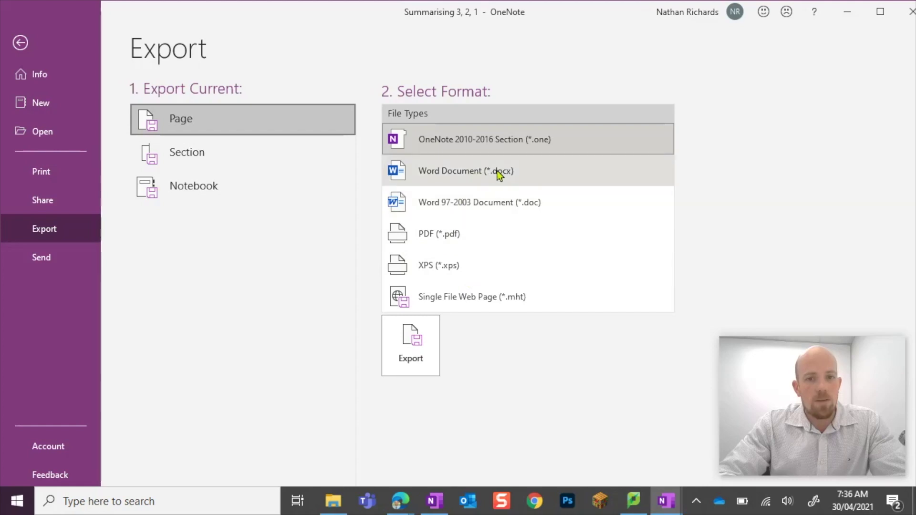
left_click(420, 340)
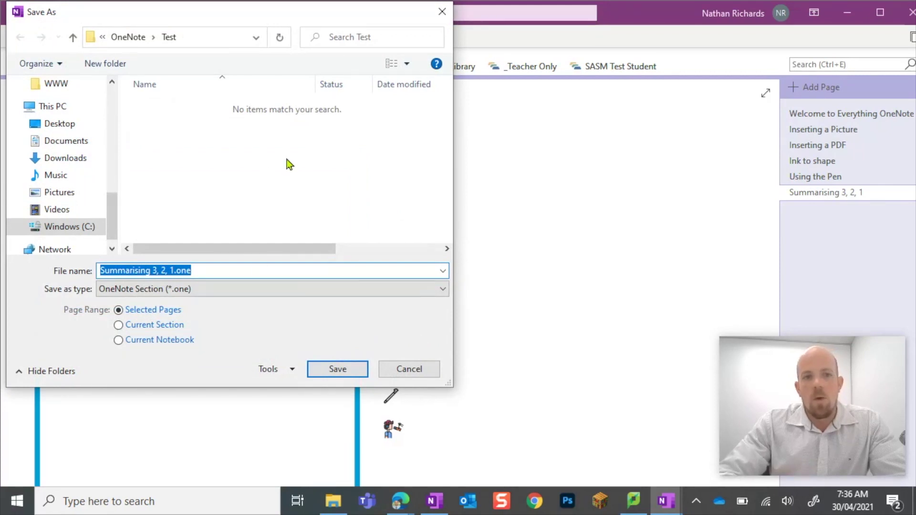
left_click(348, 371)
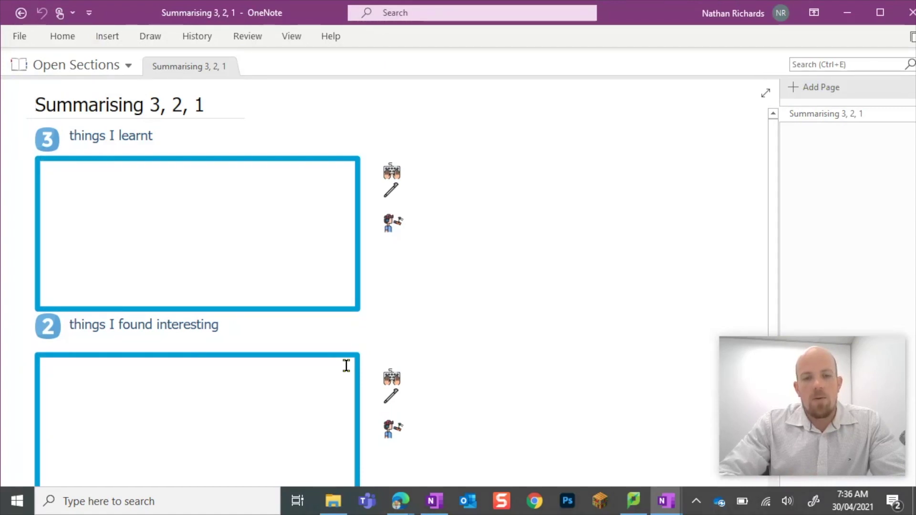
Step: Open Summarising 3, 2, 1.one from the Test folder in File Explorer
left_click(332, 506)
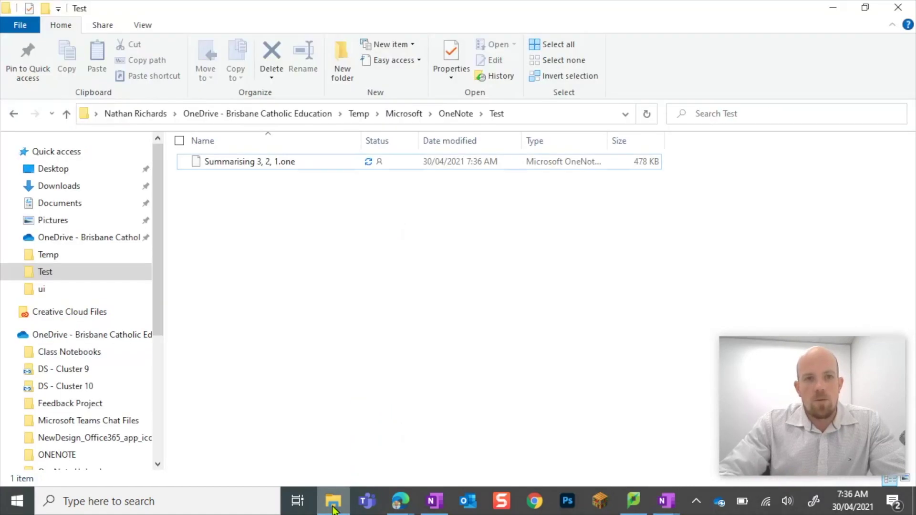
left_click(183, 164)
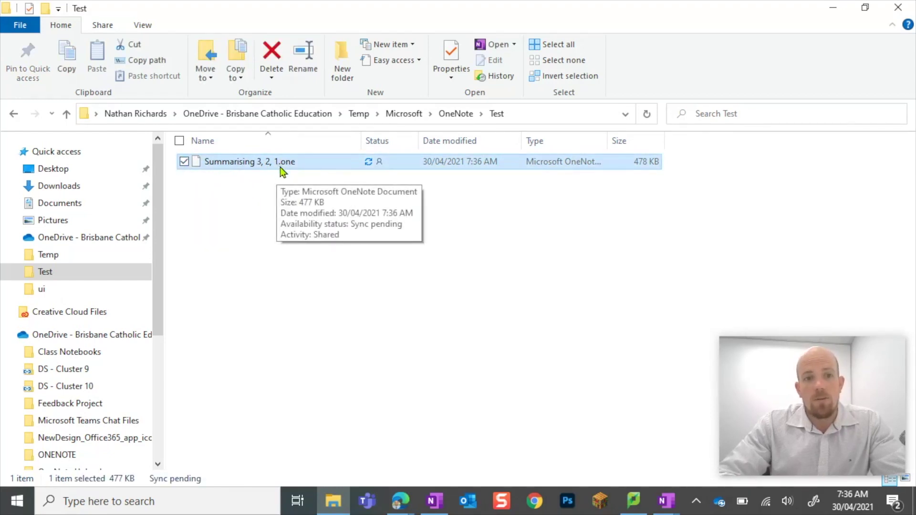
left_click(305, 206)
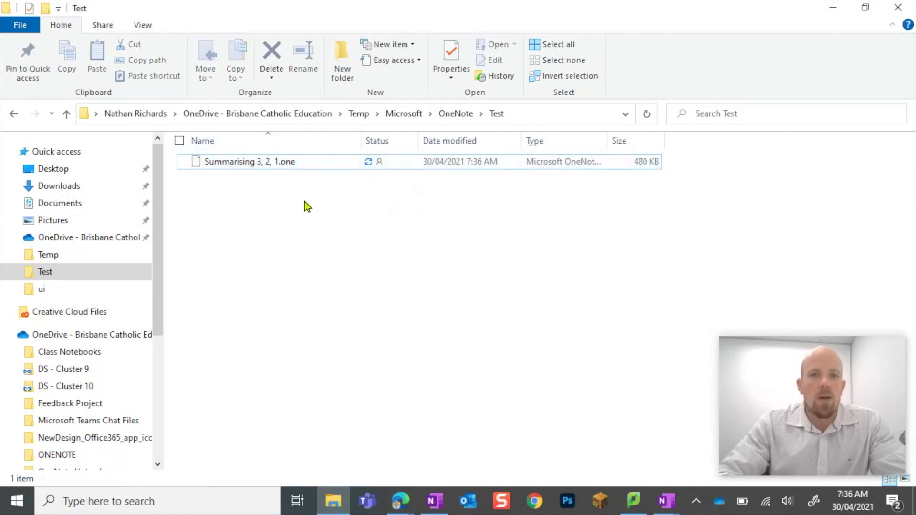
left_click(244, 162)
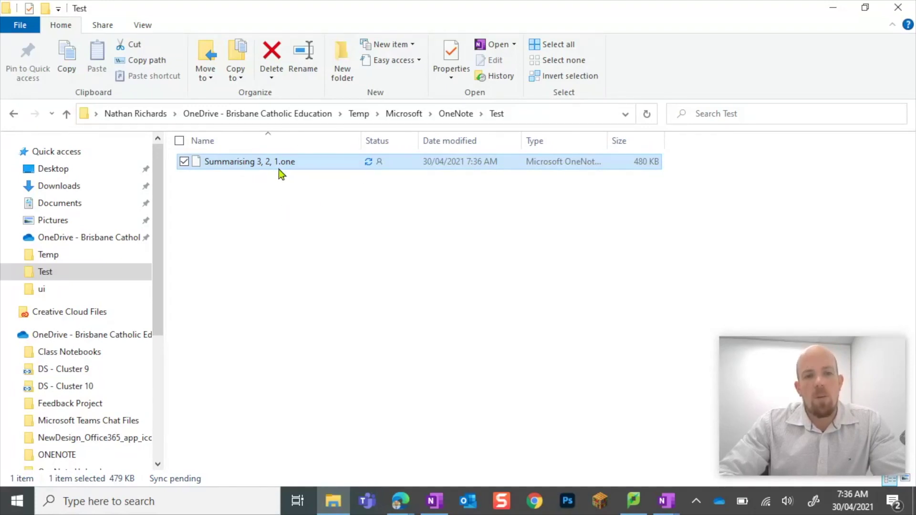
double_click(246, 165)
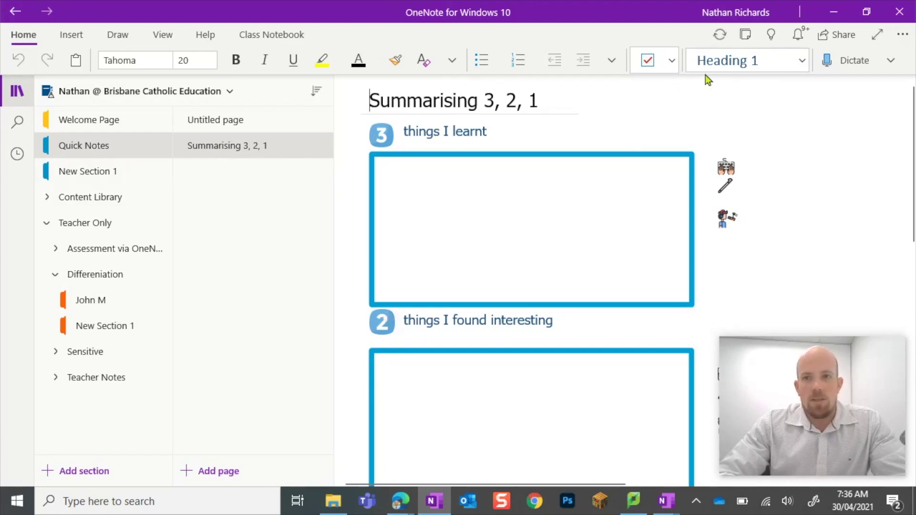
left_click(721, 38)
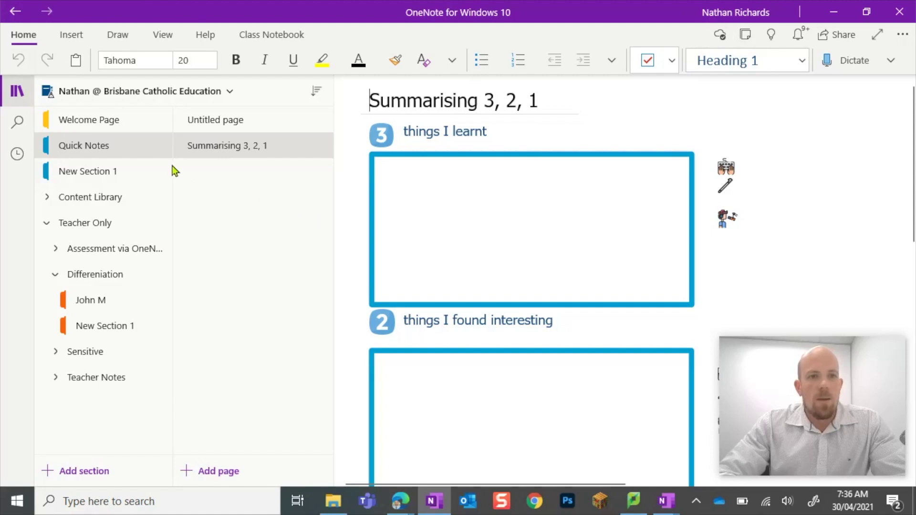
left_click(150, 102)
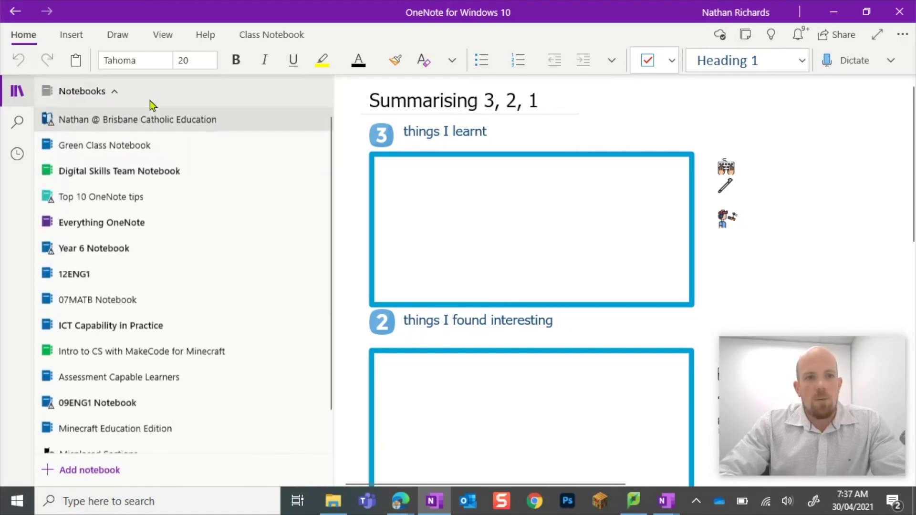
left_click(116, 121)
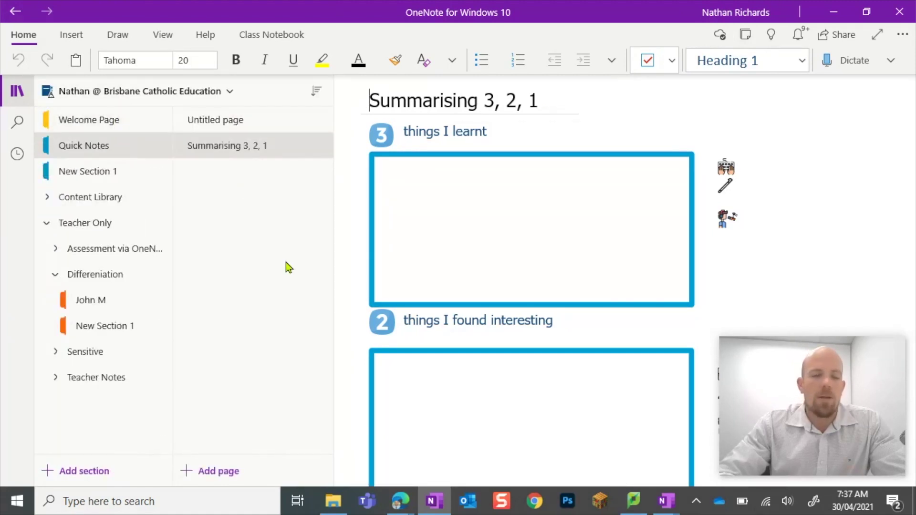
Step: Copy the imported Summarising 3, 2, 1 page and paste it into the 12ENG1 class notebook
right_click(231, 148)
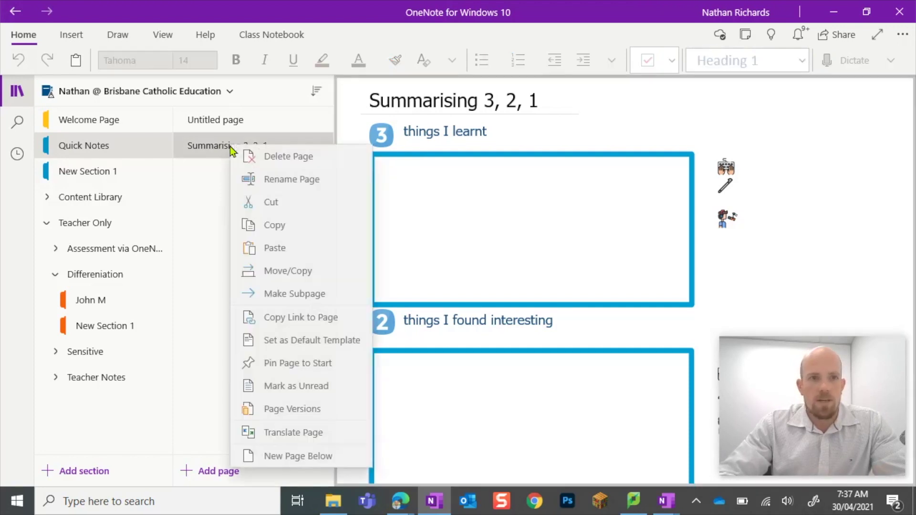
left_click(267, 225)
left_click(159, 96)
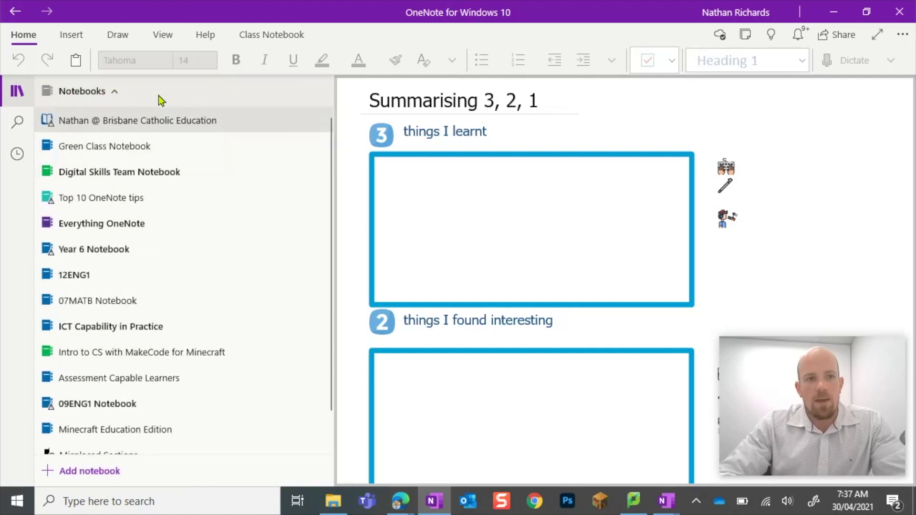
left_click(88, 271)
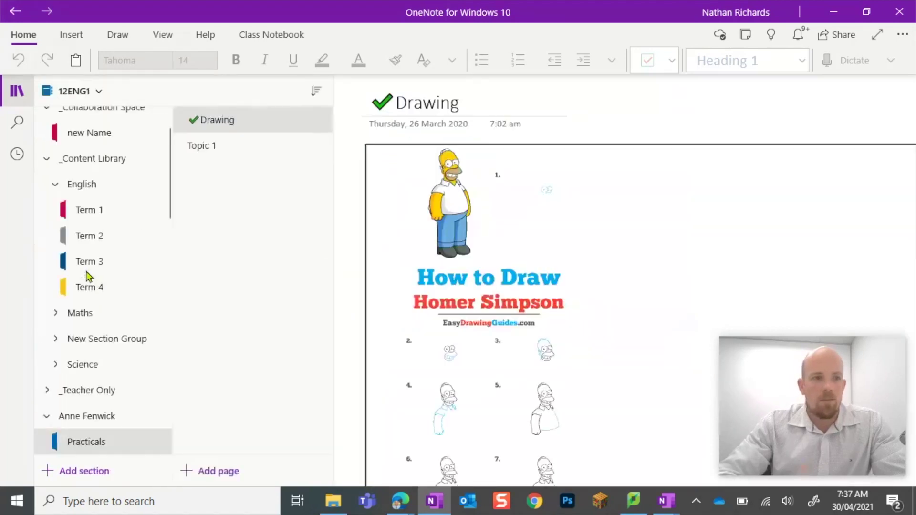
left_click(204, 196)
key("ctrl+v")
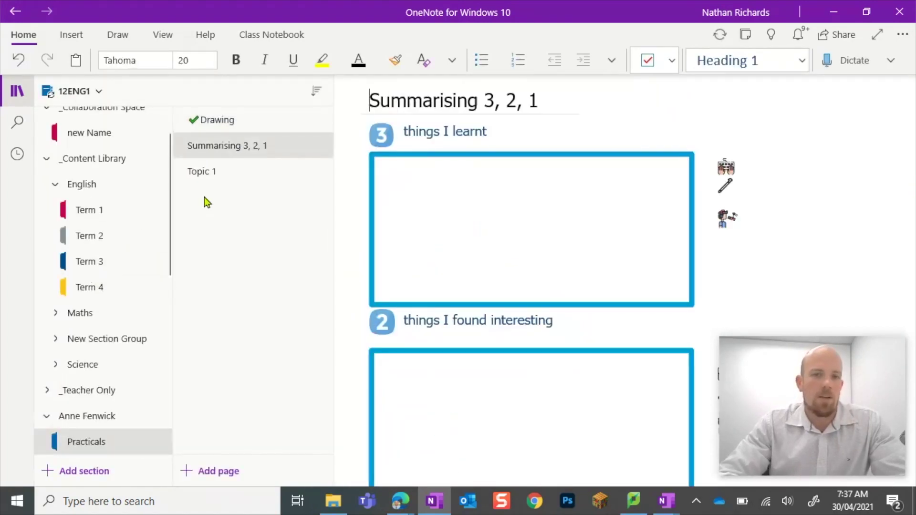